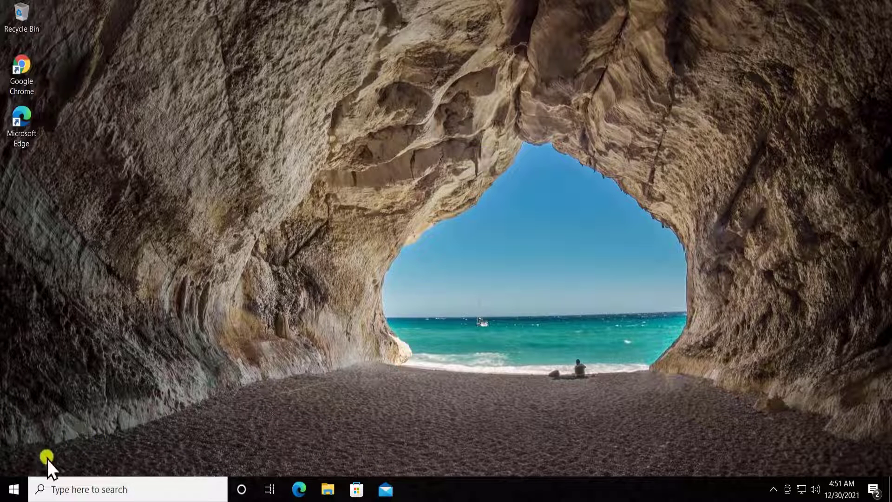
Step: Search for rstrui.exe and launch System Restore
click(79, 486)
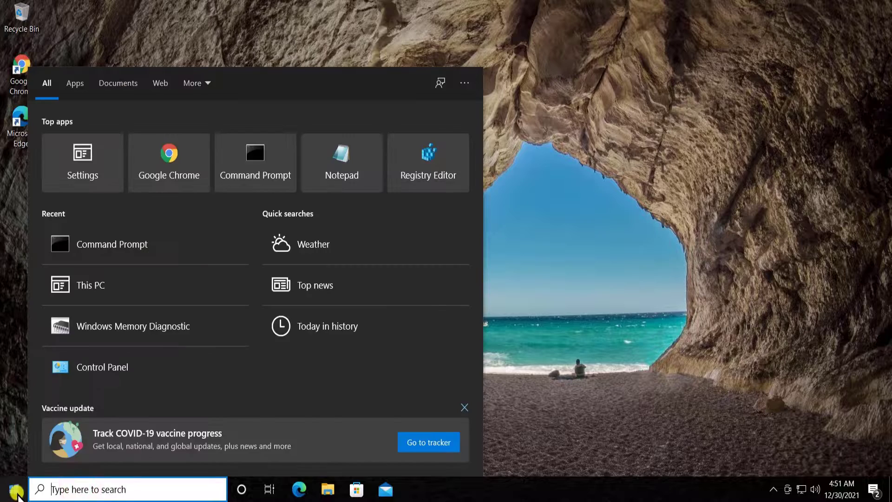
click(14, 489)
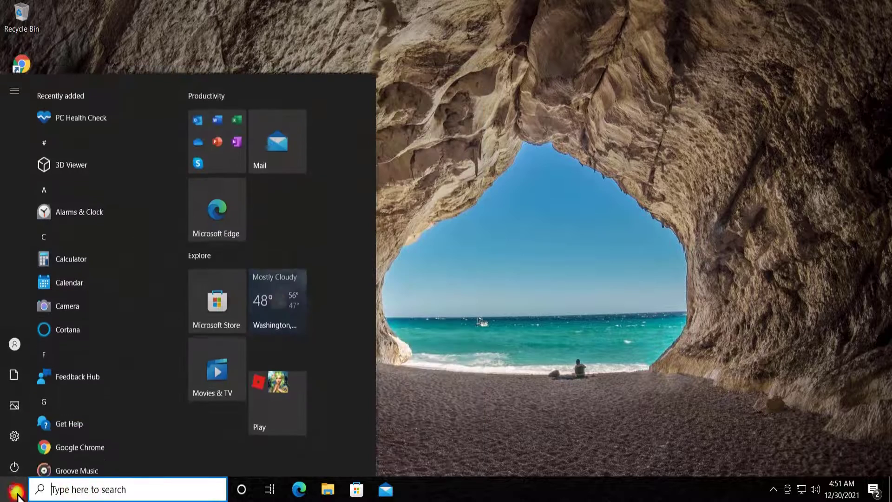
click(97, 485)
text(rstrui.exe)
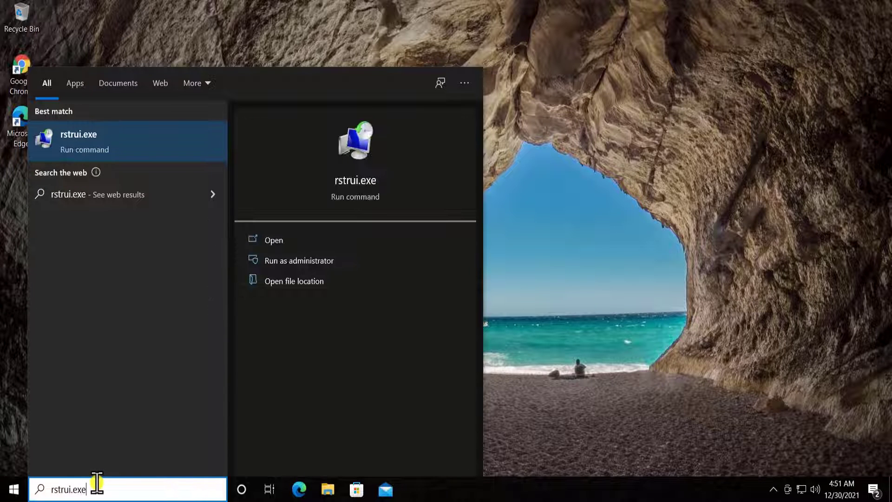
click(271, 241)
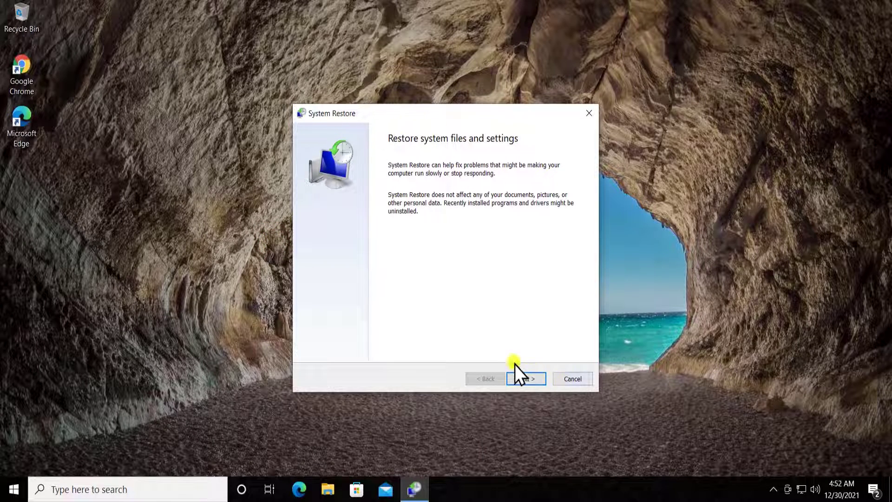
Step: Advance System Restore to the list showing the 12/26/2021 manual restore point
click(530, 379)
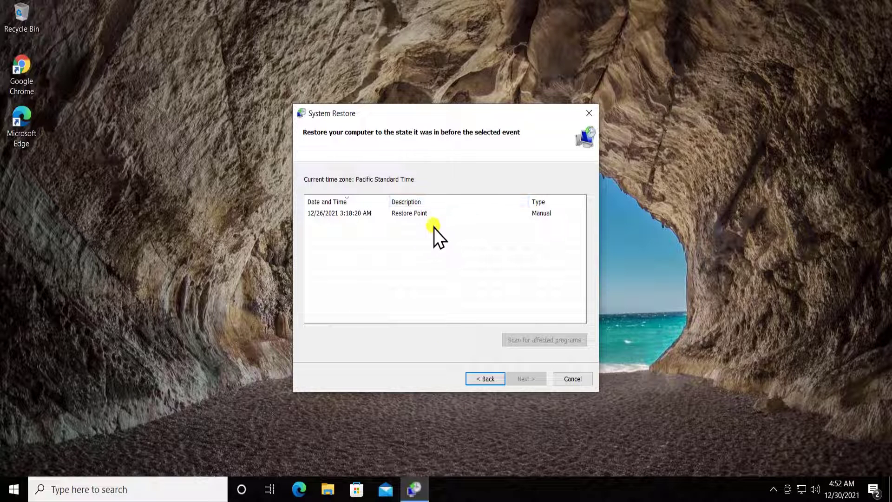
Step: Scan the 12/26/2021 restore point for affected programs, then exit System Restore without restoring
click(410, 214)
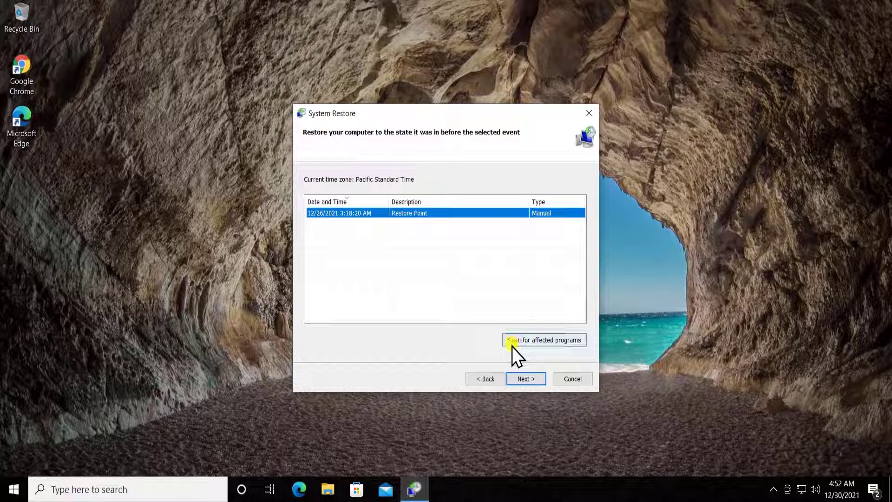
click(576, 343)
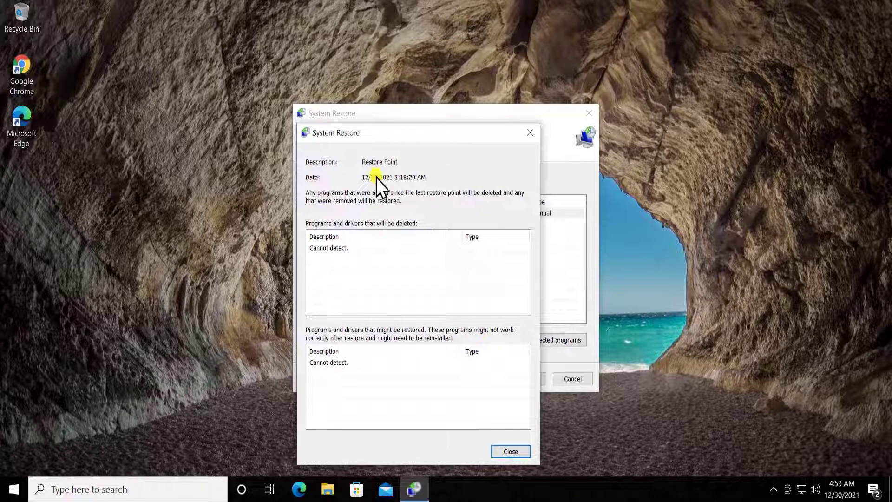
click(534, 135)
click(439, 217)
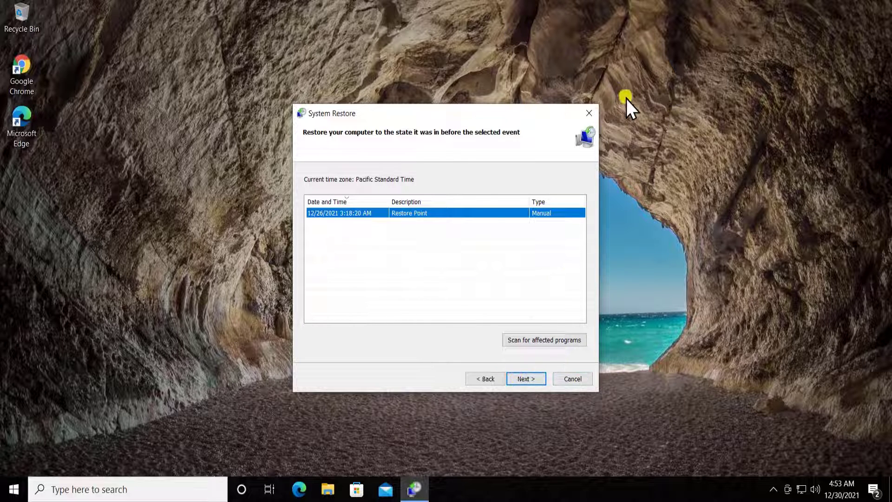
click(594, 112)
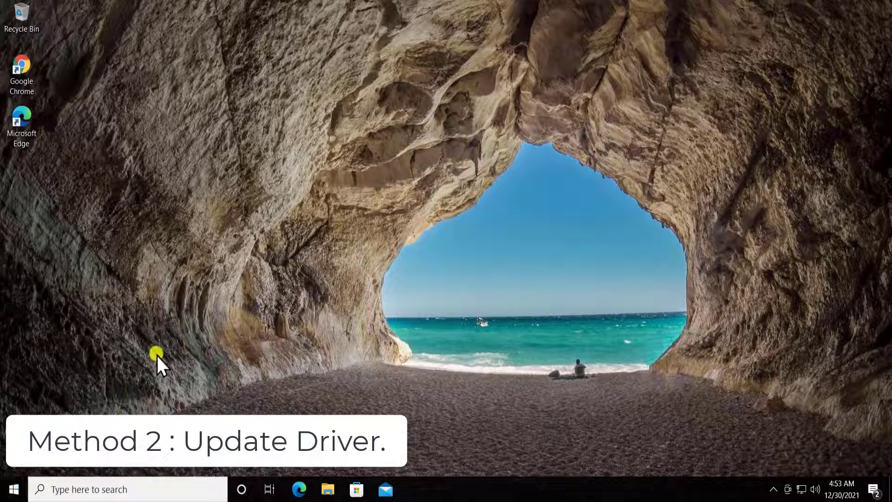
Step: Open Device Manager, expand Network adapters, and bring up the Intel(R) PRO/1000 MT Desktop Adapter's context menu
right_click(15, 488)
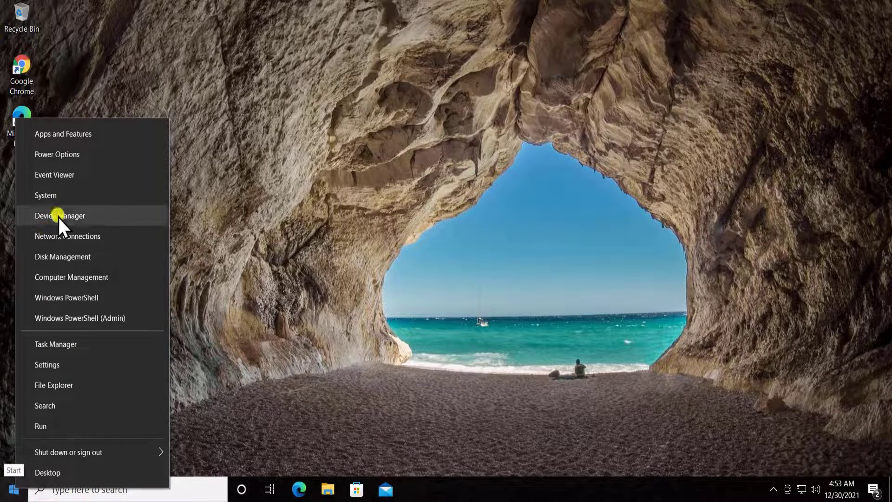
click(126, 215)
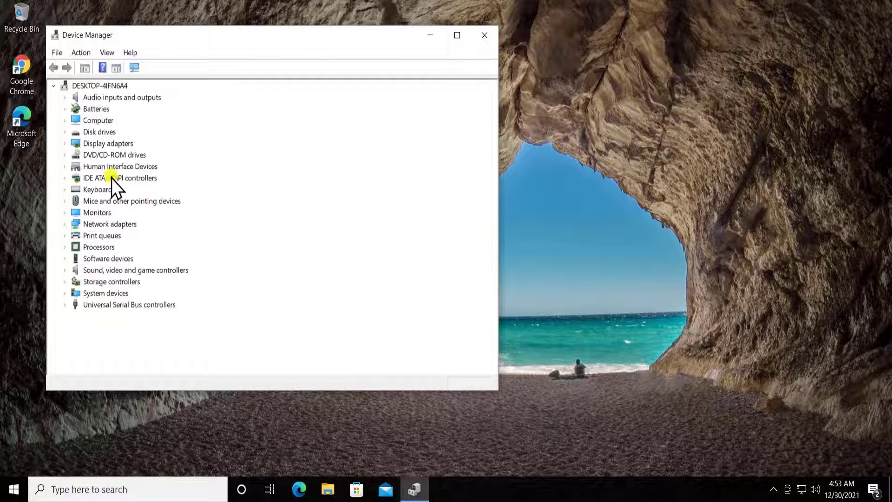
click(94, 224)
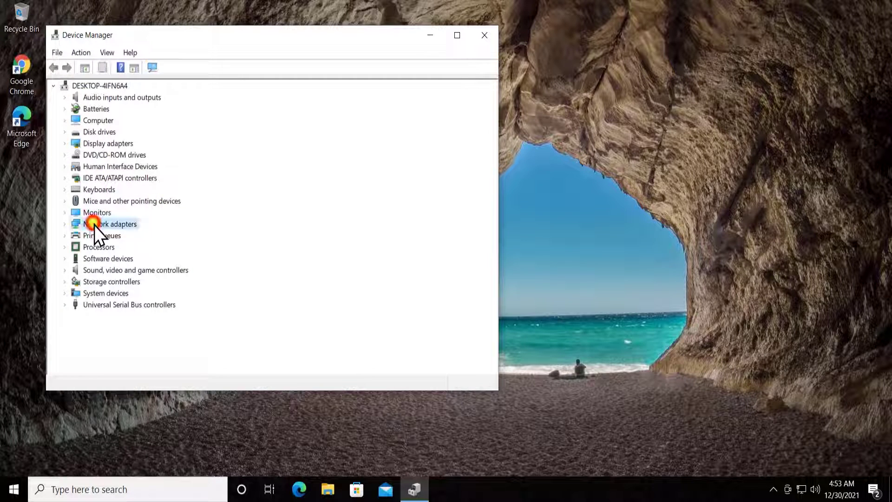
click(66, 226)
right_click(186, 236)
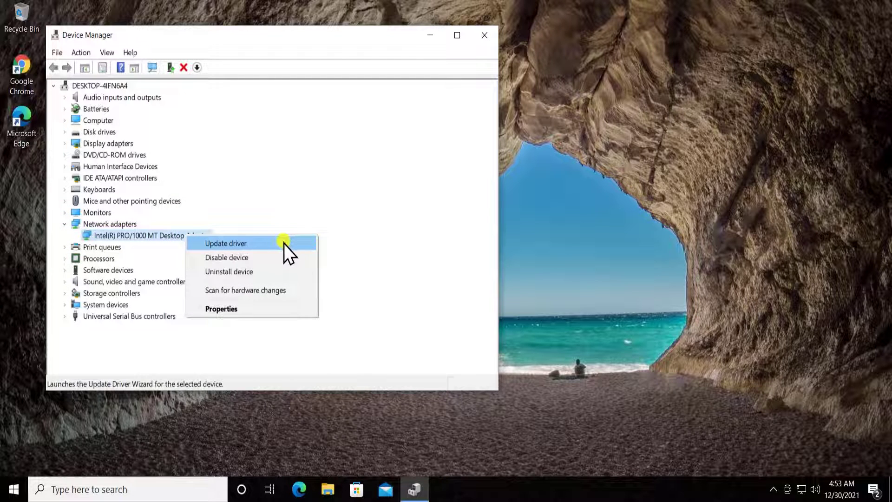
Step: Update the Intel adapter's driver: automatic search finds the best driver installed, so browse this computer instead
click(283, 243)
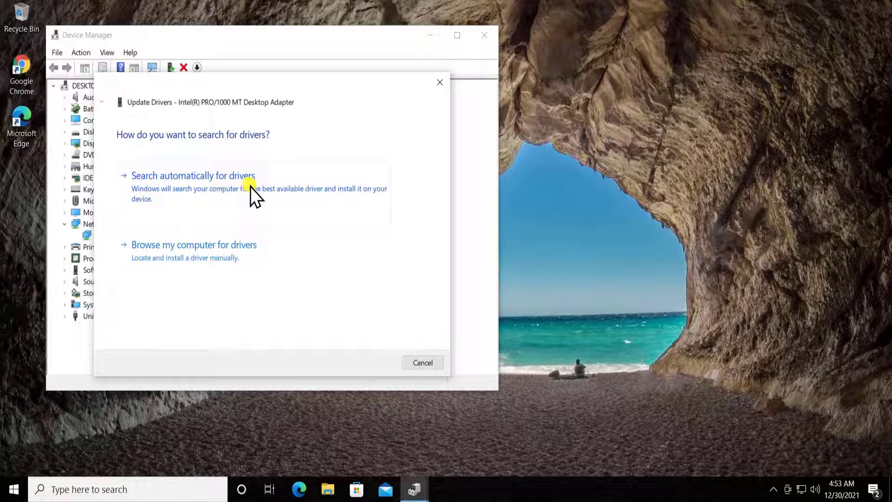
click(253, 187)
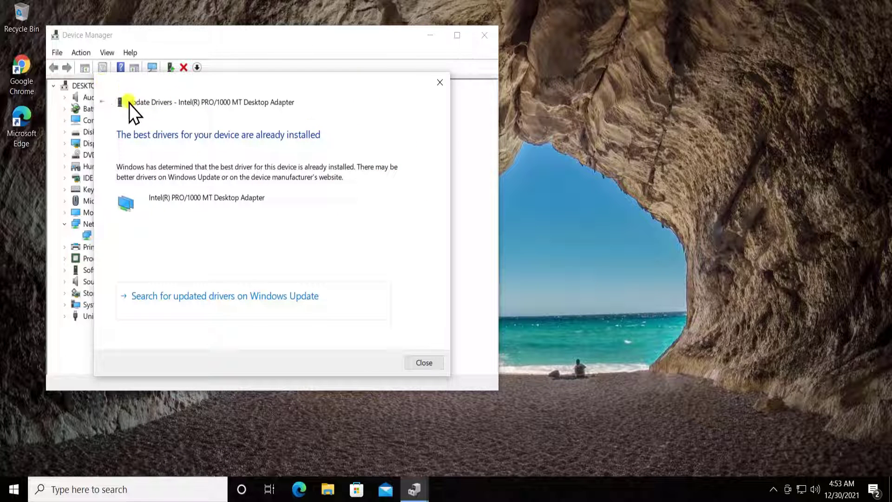
click(102, 105)
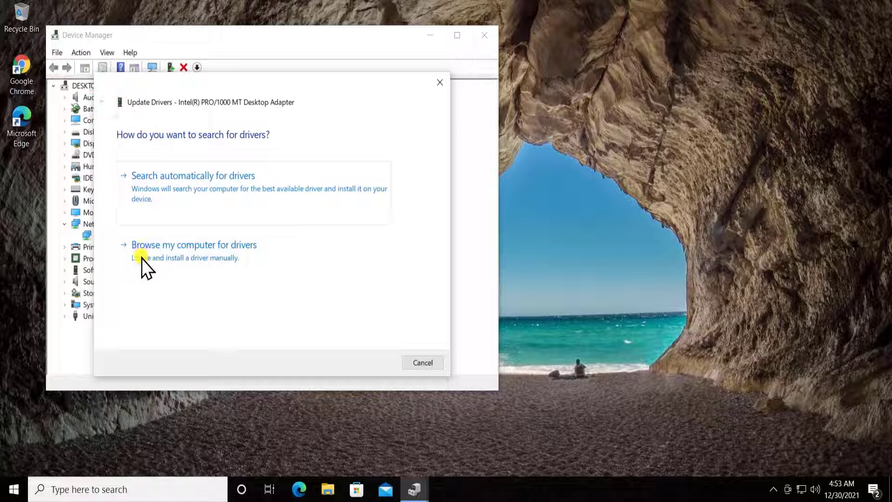
click(256, 257)
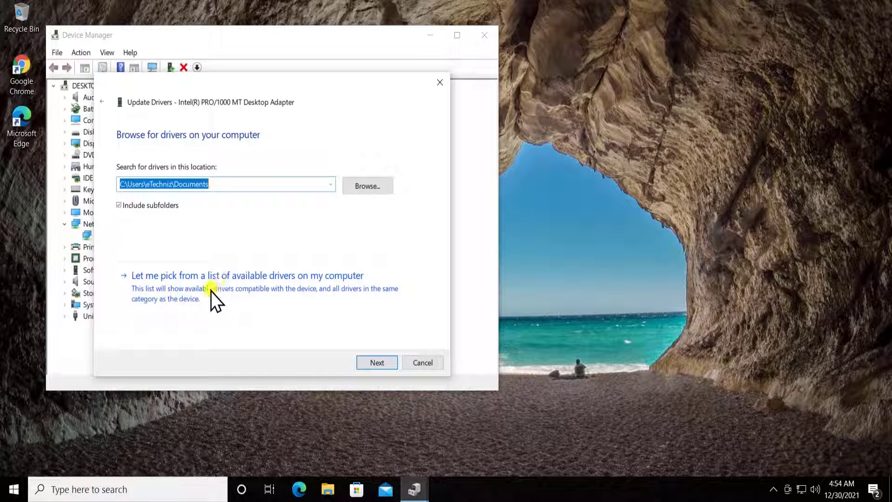
Step: Compare the compatible Intel PRO/1000 MT Network Connection and Desktop Adapter drivers, then cancel without installing
click(252, 291)
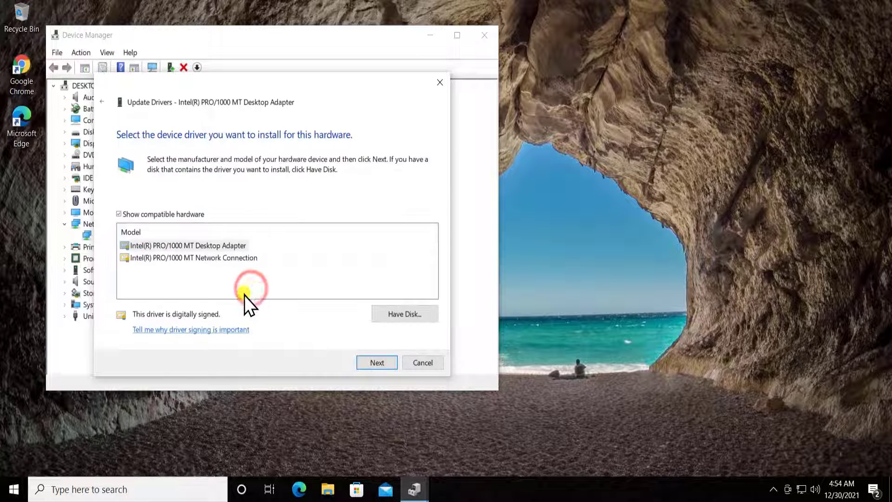
click(205, 260)
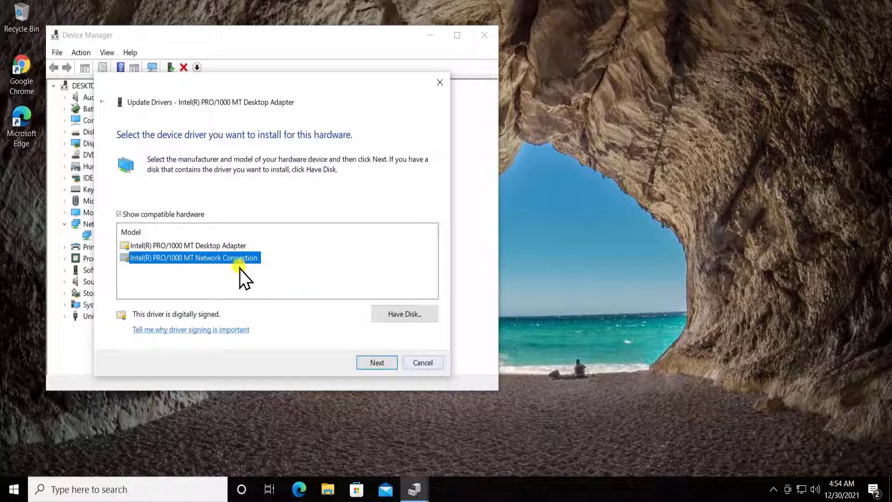
click(169, 246)
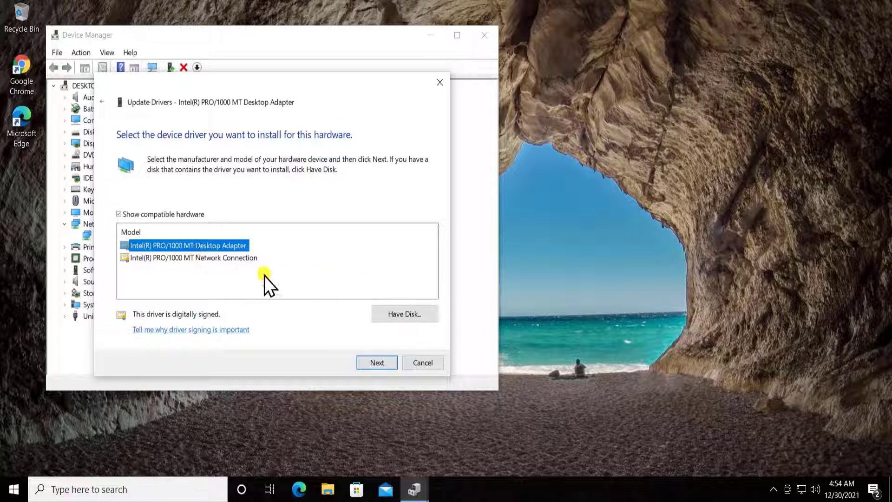
click(237, 262)
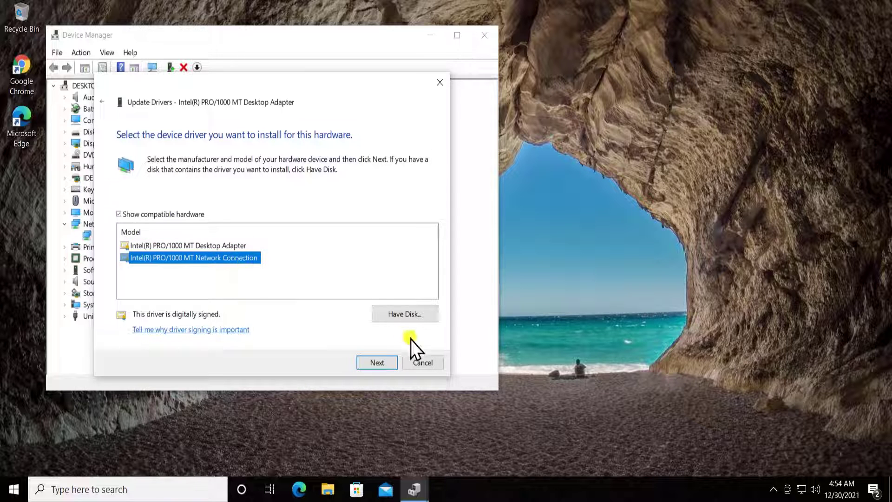
click(424, 362)
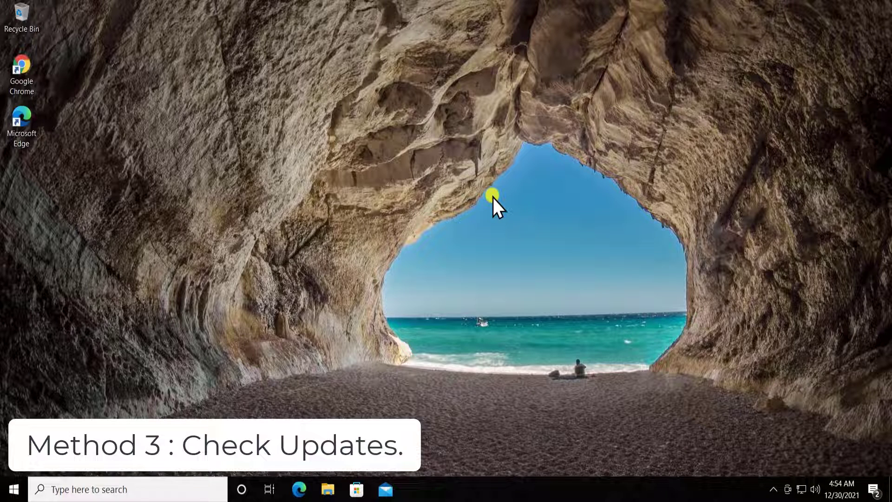
Step: Retry the failed Windows Update check under Settings > Update & Security, then close Settings
click(13, 491)
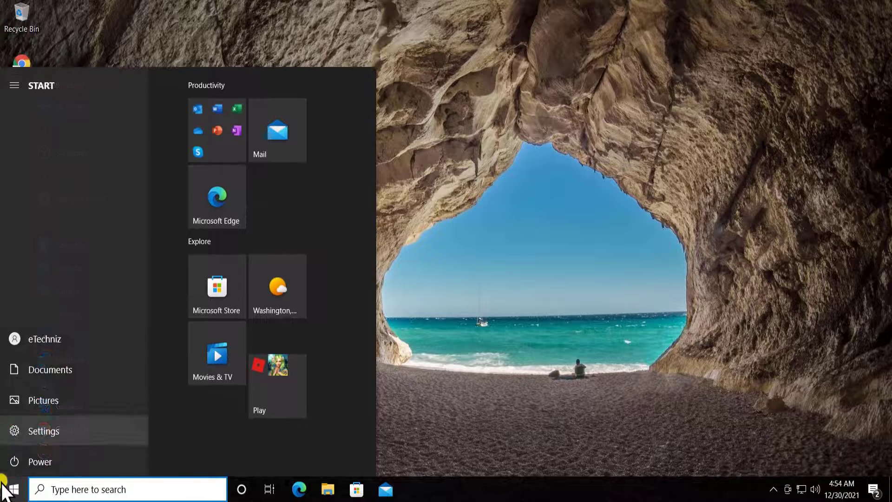
click(64, 432)
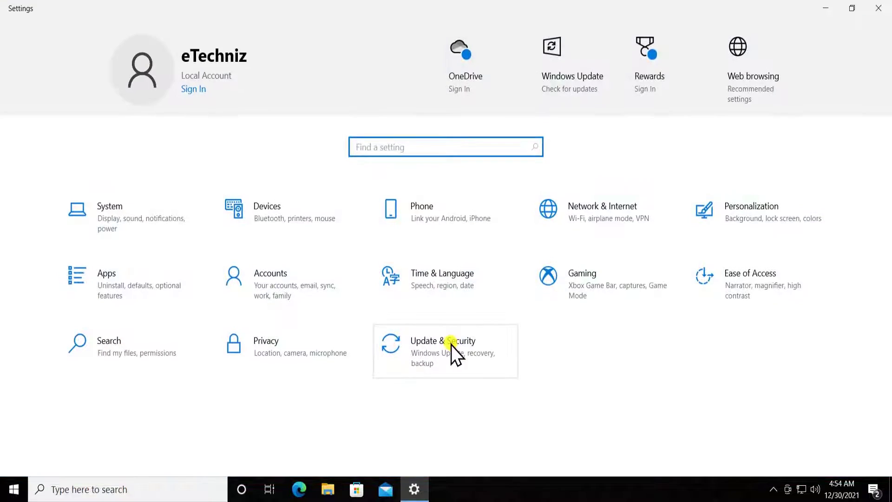
click(420, 365)
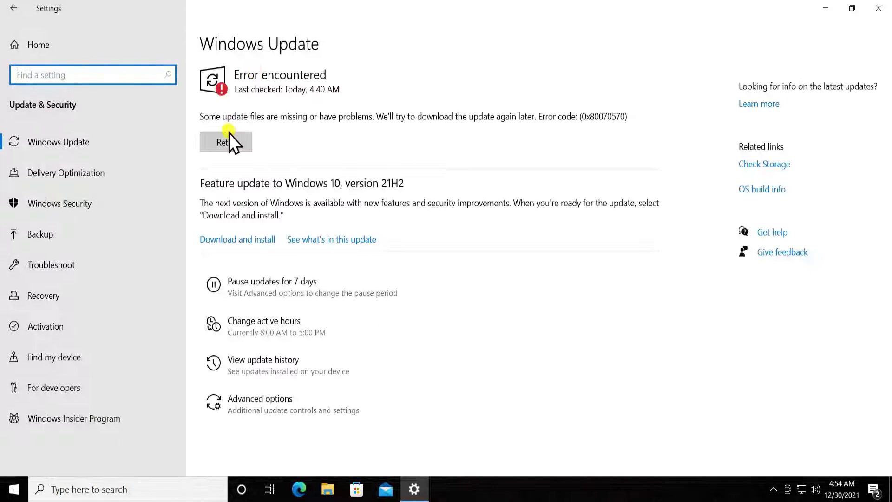
click(225, 146)
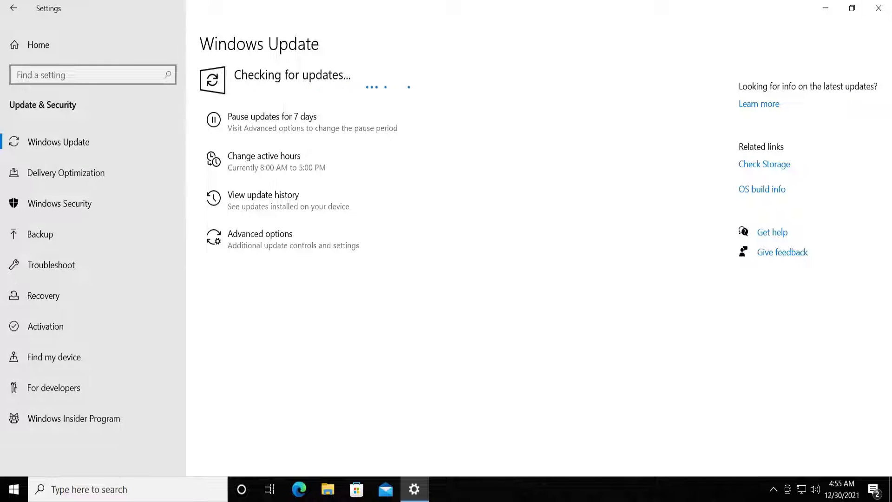
click(878, 8)
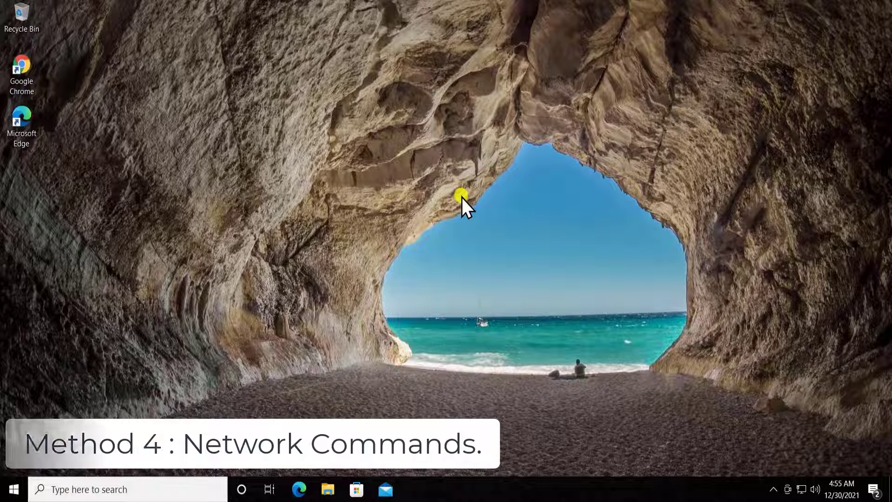
Step: Search for cmd and run Command Prompt as administrator, approving the UAC prompt
click(72, 489)
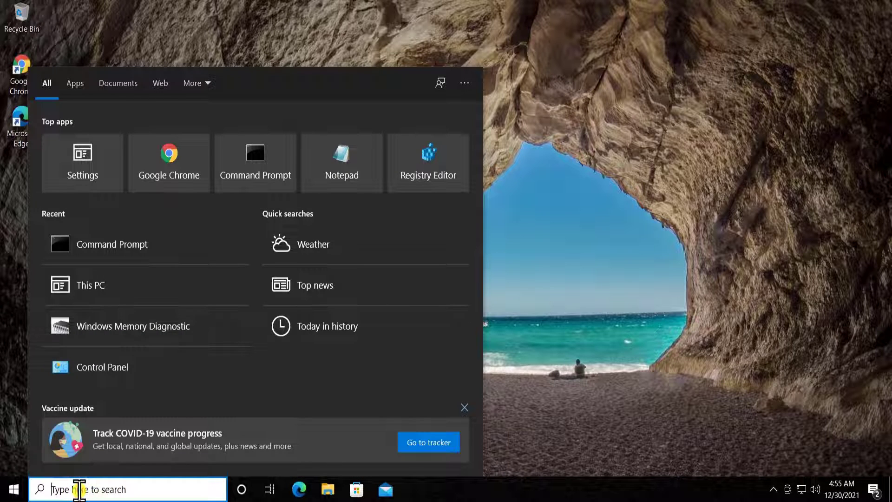
text(cmd)
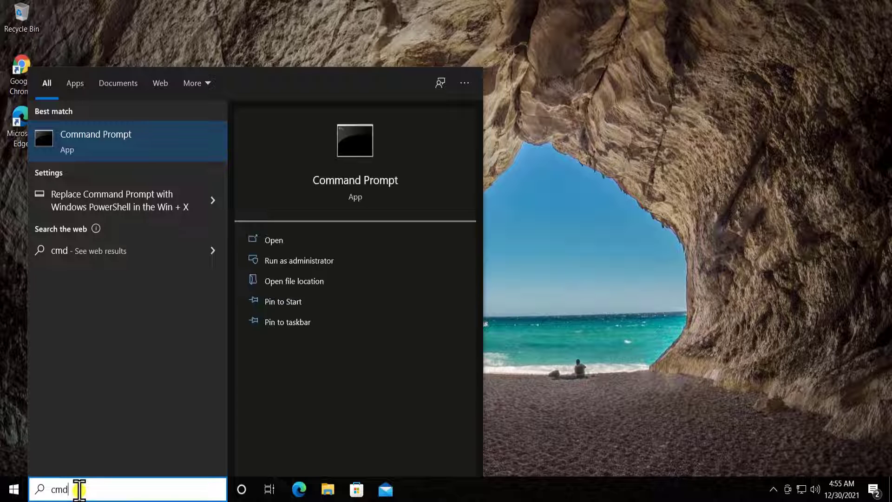
click(372, 261)
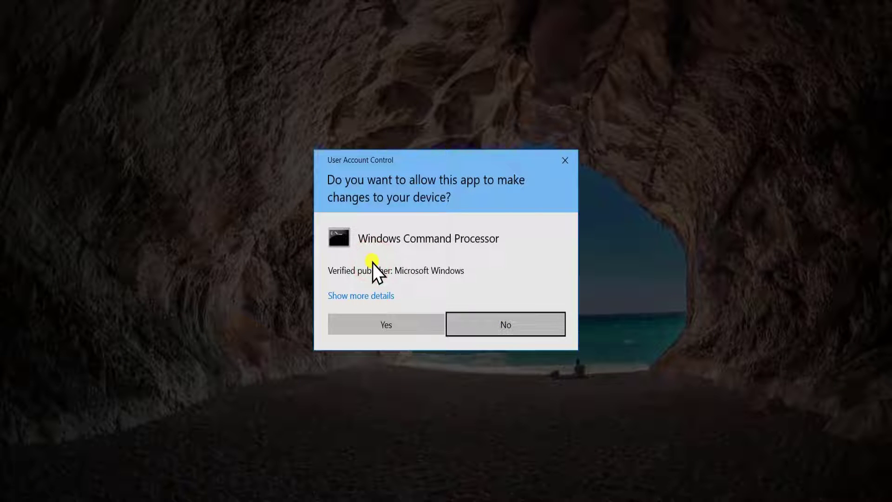
click(381, 323)
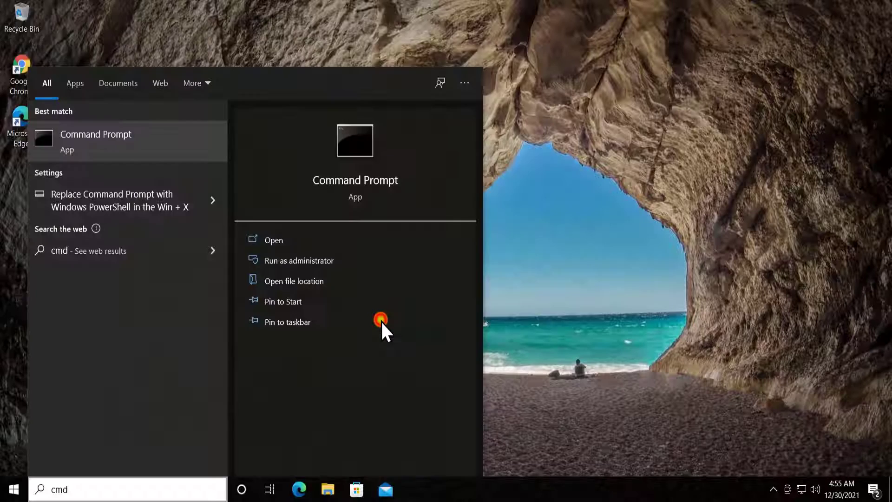
Step: Flush the DNS resolver cache with ipconfig /flushdns
click(514, 222)
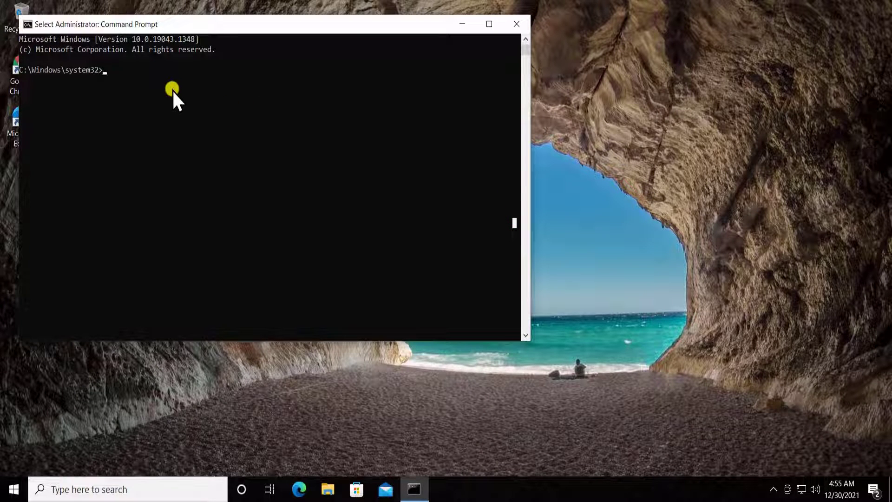
text(ip)
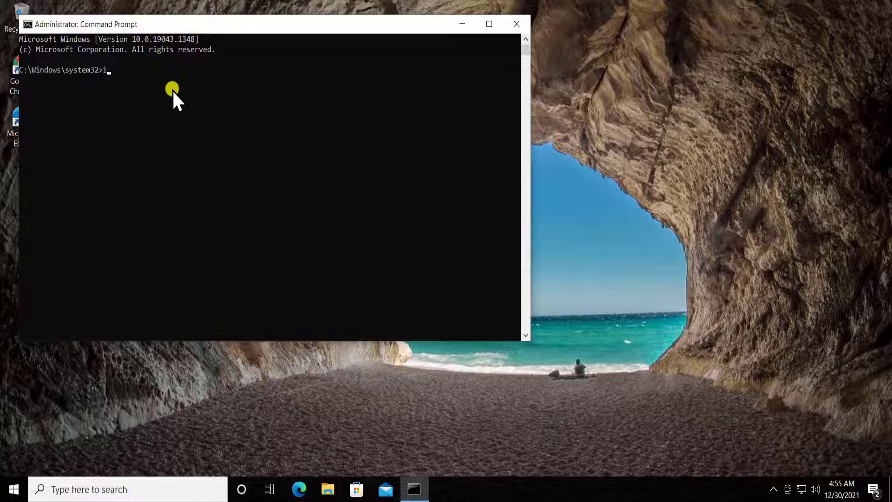
text(config /flushdns)
key(Return)
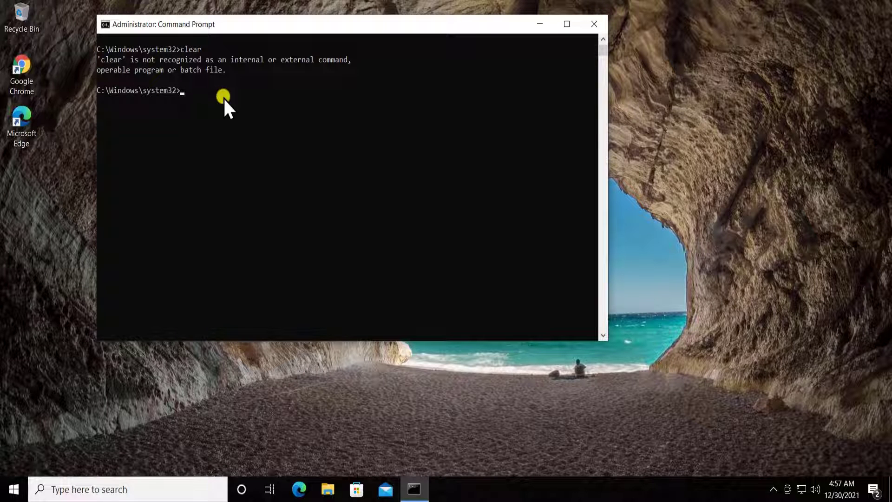
Step: Reset the Winsock catalog with netsh winsock reset
text(net)
text(sh winsock reset)
key(Return)
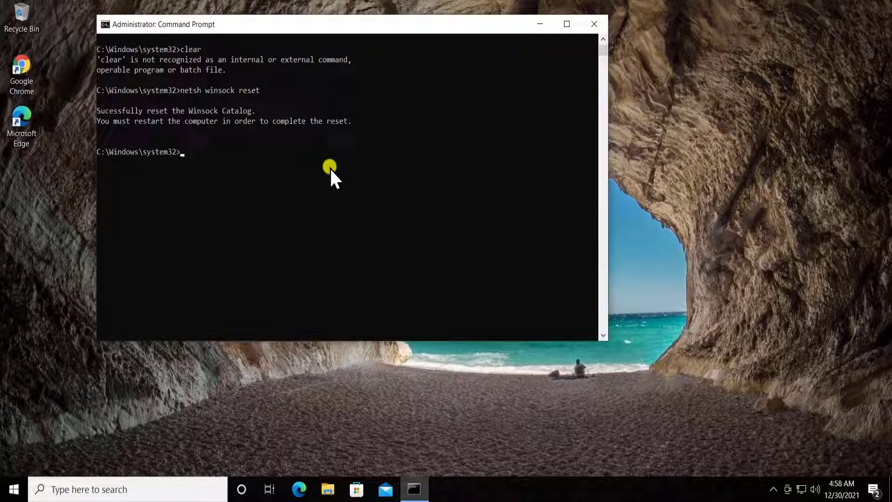
Step: Close the elevated Command Prompt window
click(589, 26)
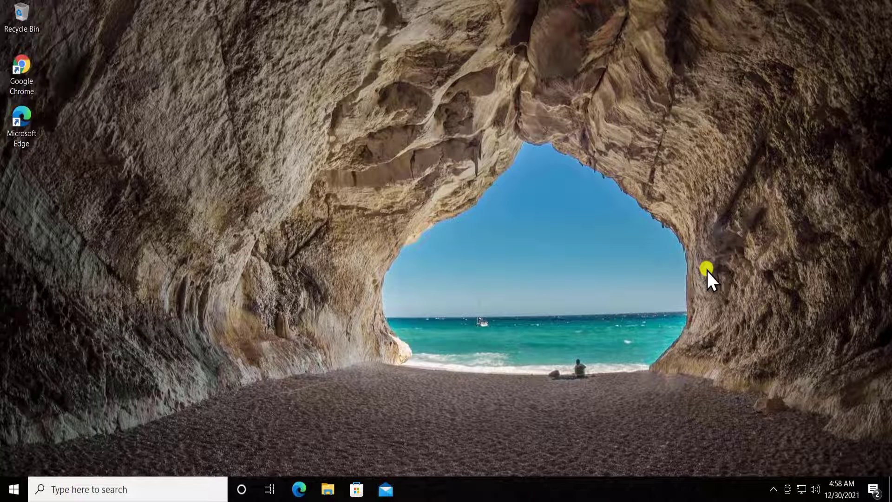